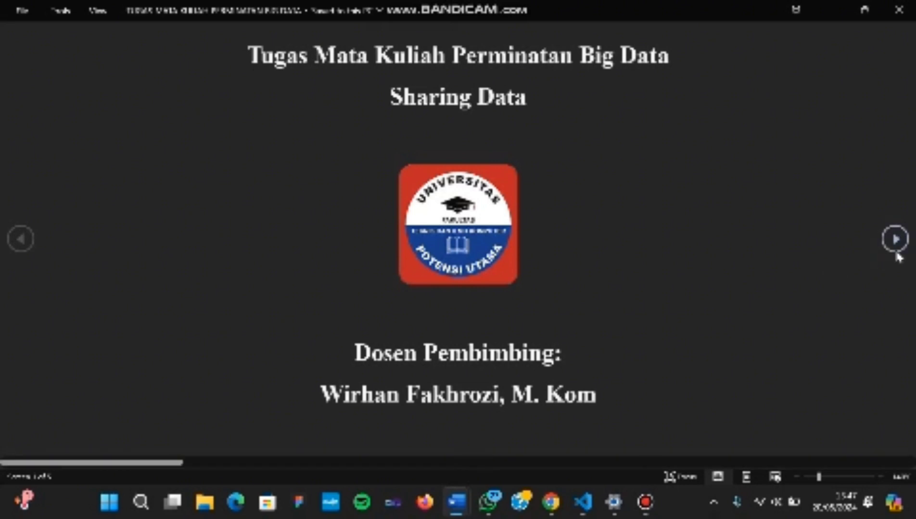
Step: Switch to Windows Settings and review the advanced sharing options for public networks and all networks
left_click(895, 239)
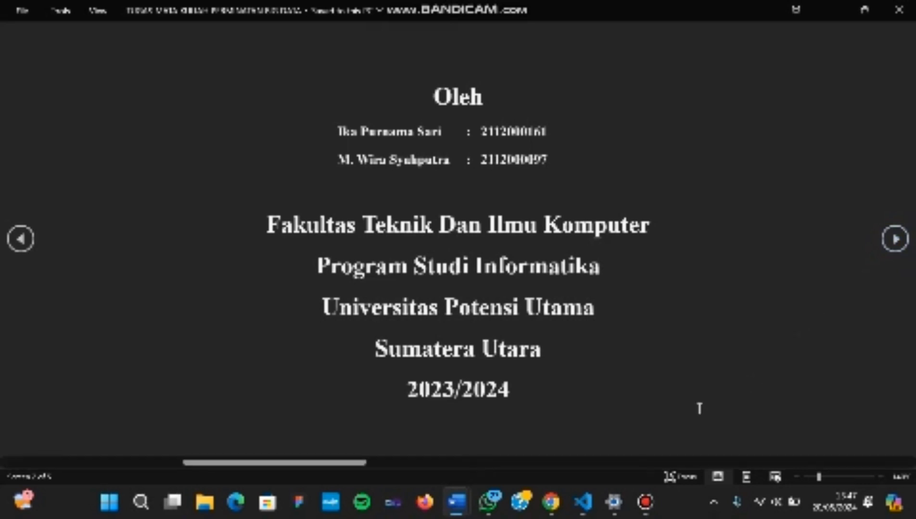
left_click(615, 503)
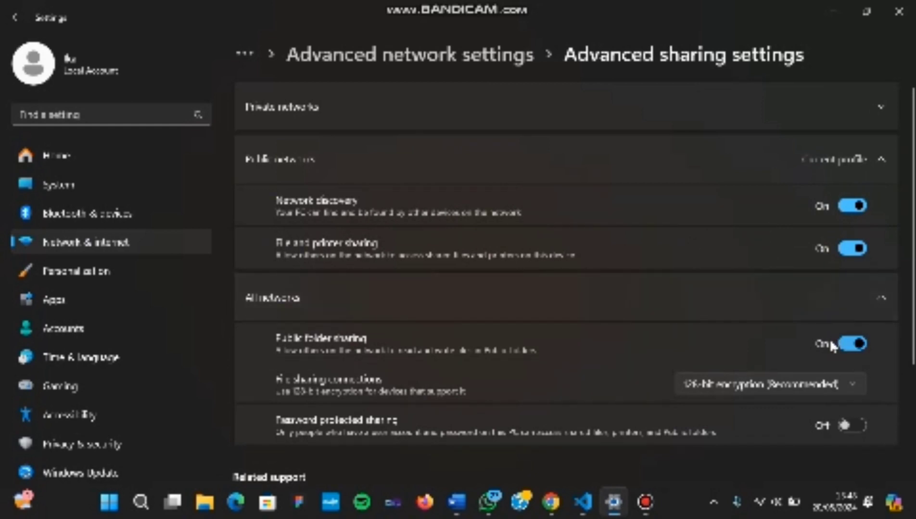
scroll(795, 341, "down", 2)
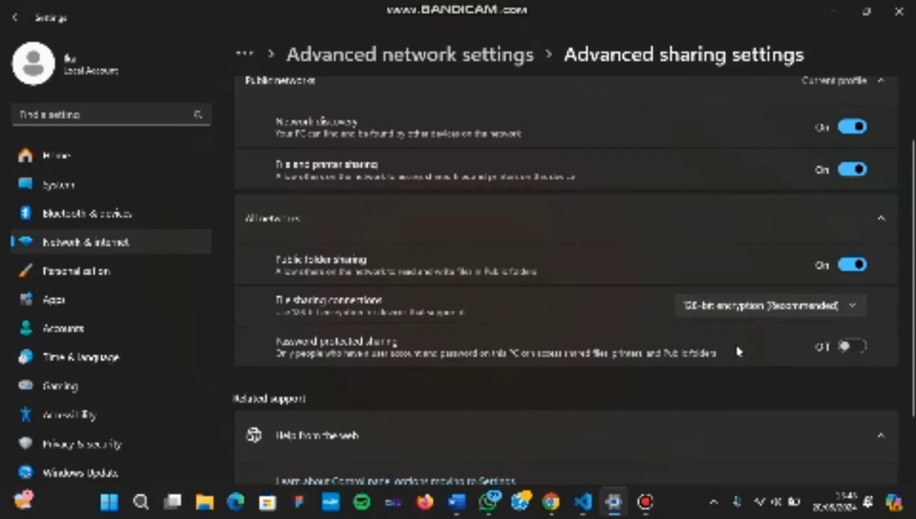
scroll(735, 344, "down", 1)
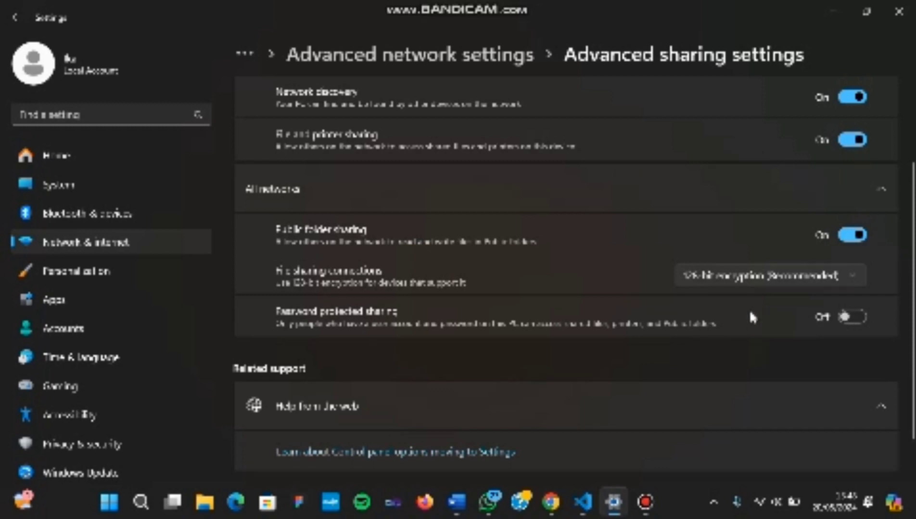
scroll(749, 309, "up", 3)
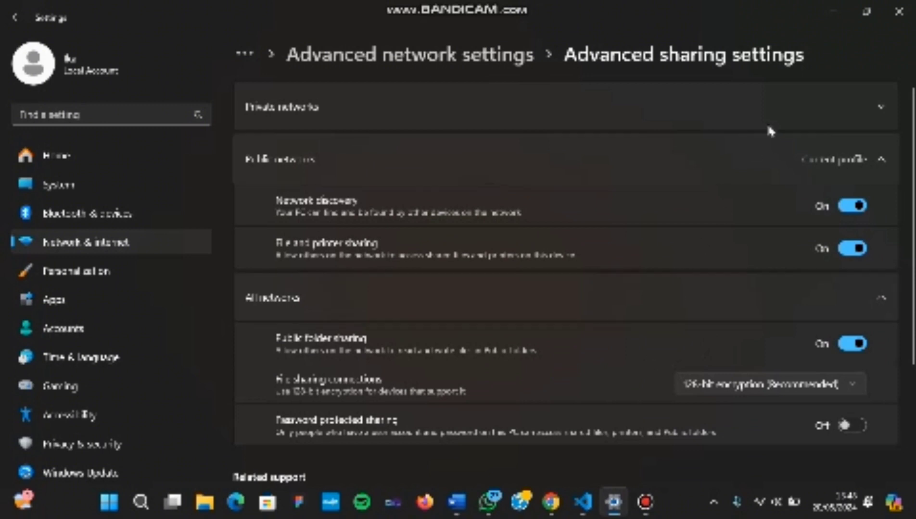
left_click(824, 15)
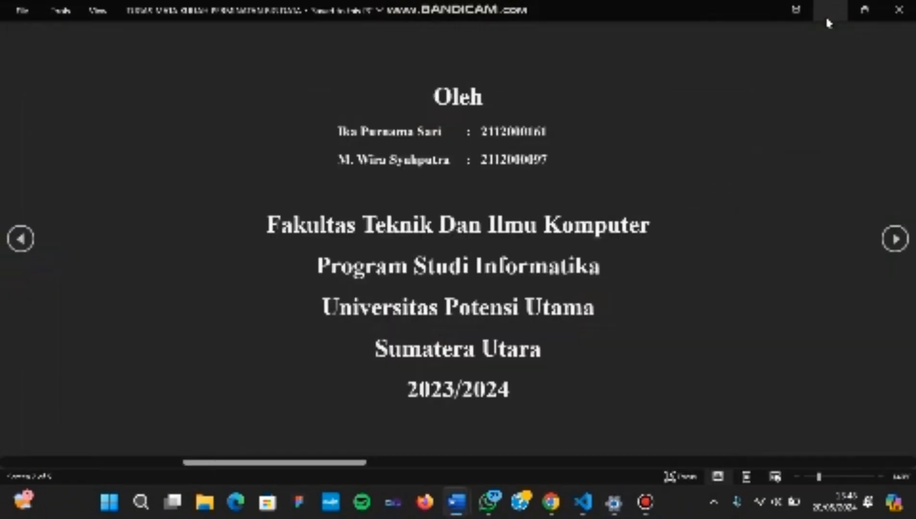
Step: Open Command Prompt and run ipconfig to list the network adapter details
left_click(109, 502)
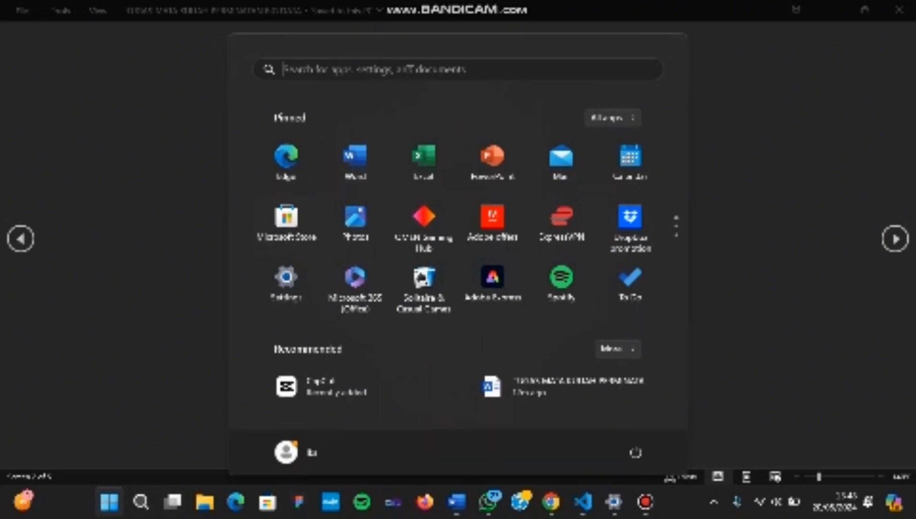
left_click(408, 70)
type("cmd")
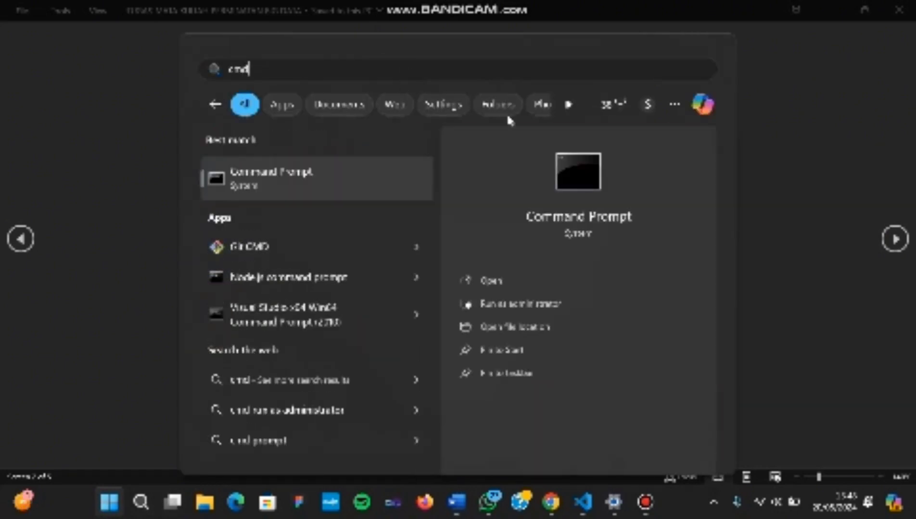
key("Return")
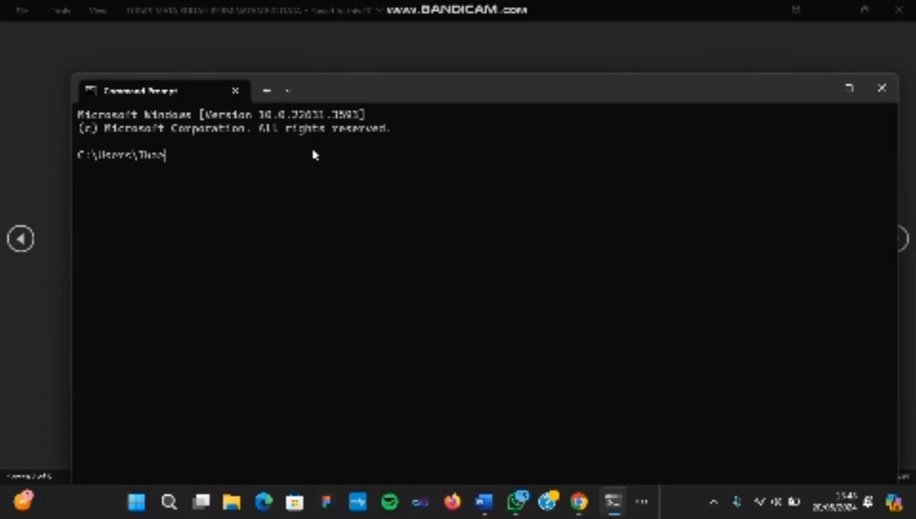
type("ipconfig")
key("Return")
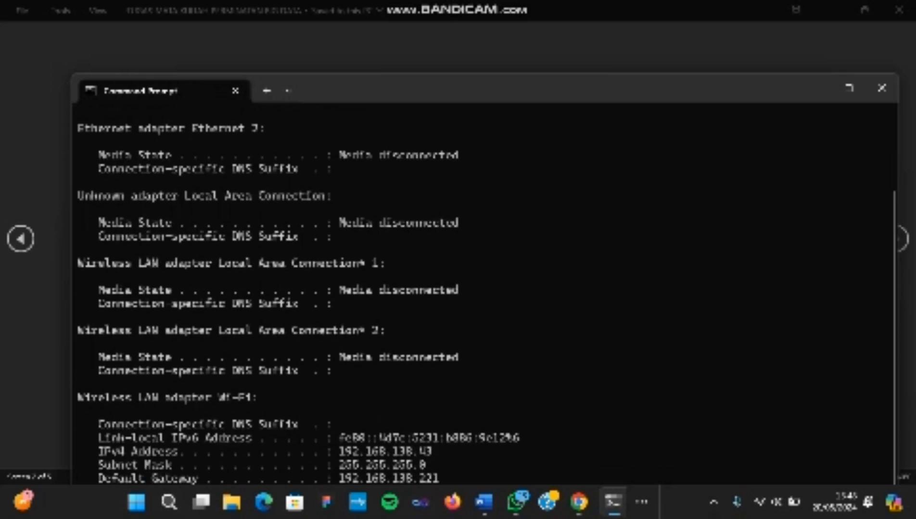
Step: Maximize the Command Prompt window and highlight the Wi-Fi adapter's IPv4 address in the ipconfig output
scroll(184, 200, "up", 3)
scroll(185, 201, "down", 3)
left_click(850, 90)
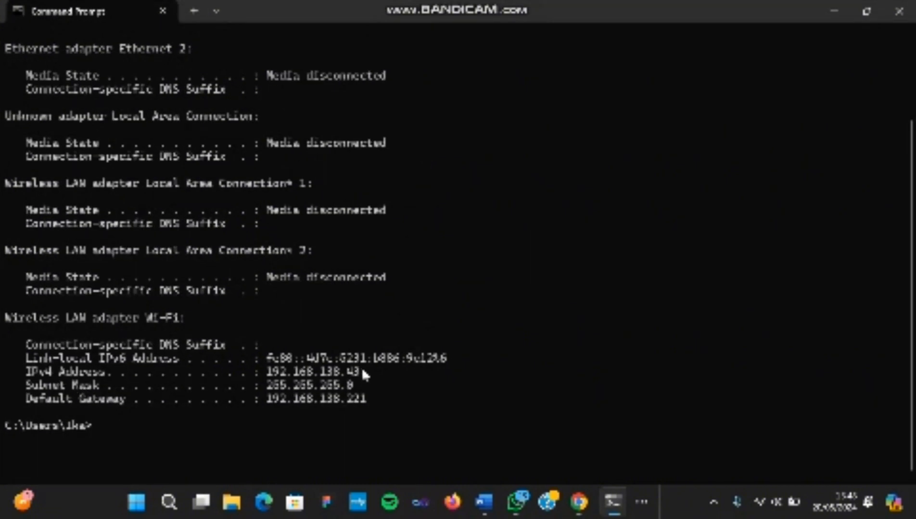
left_click_drag(362, 370, 255, 374)
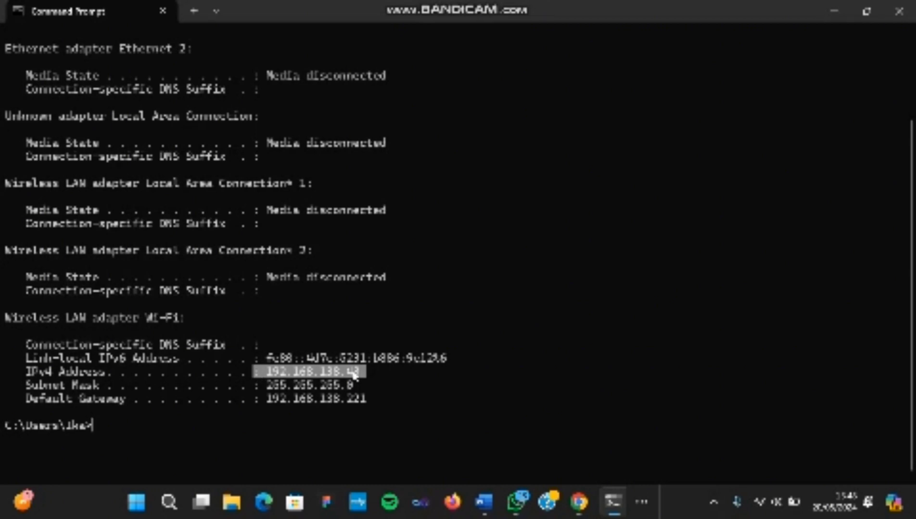
right_click(399, 382)
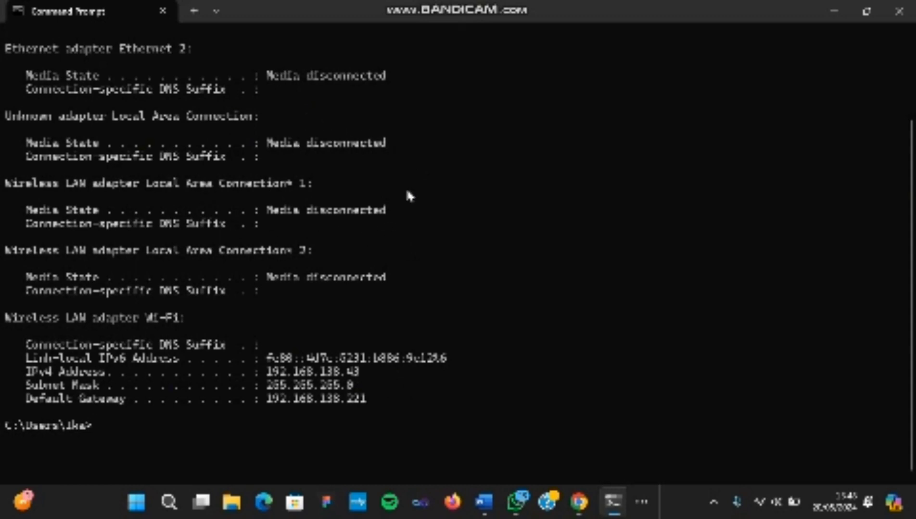
left_click(831, 11)
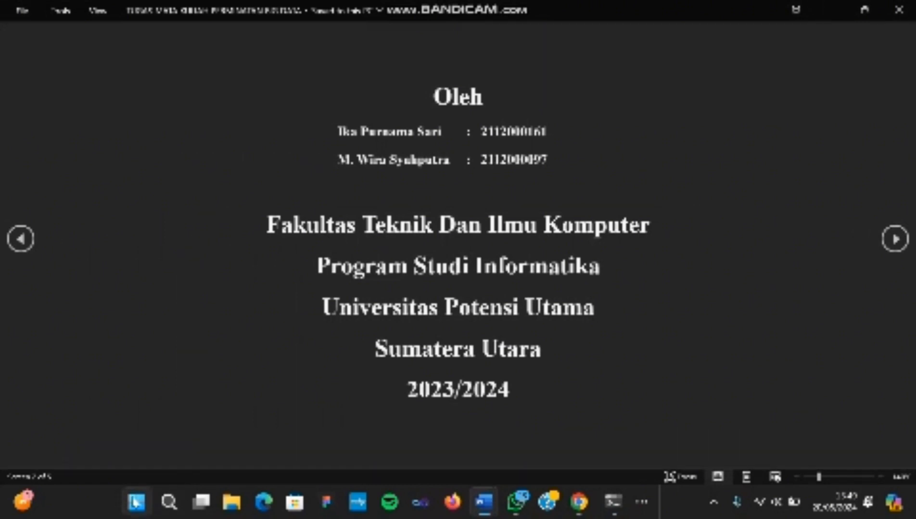
Step: Open XAMPP Control Panel and start the Apache and MySQL modules
left_click(137, 501)
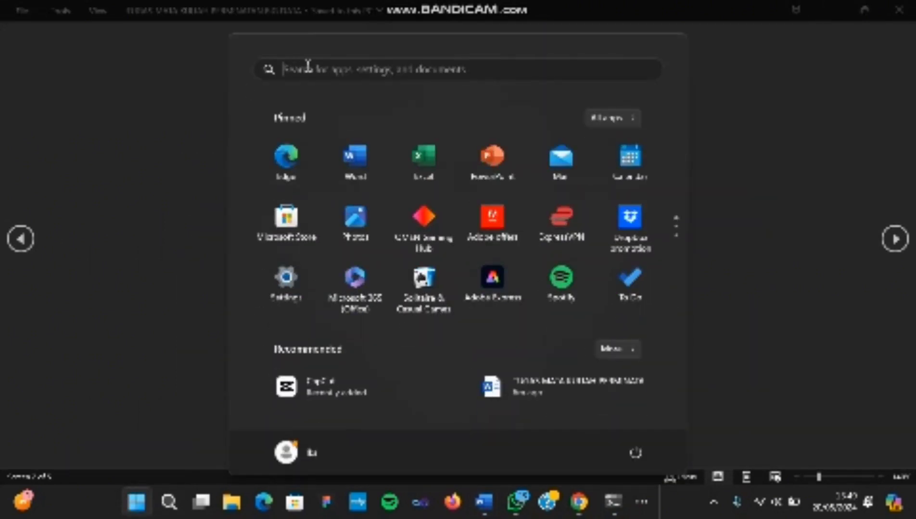
left_click(308, 64)
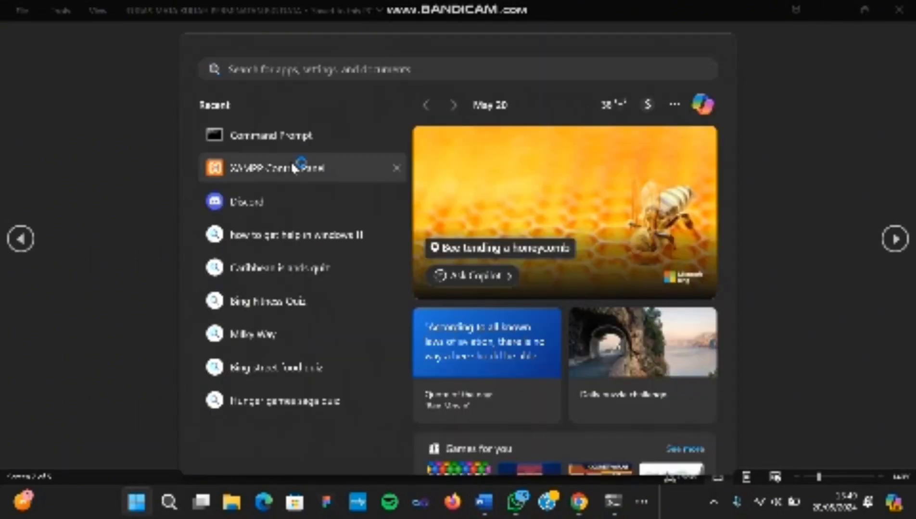
left_click(293, 168)
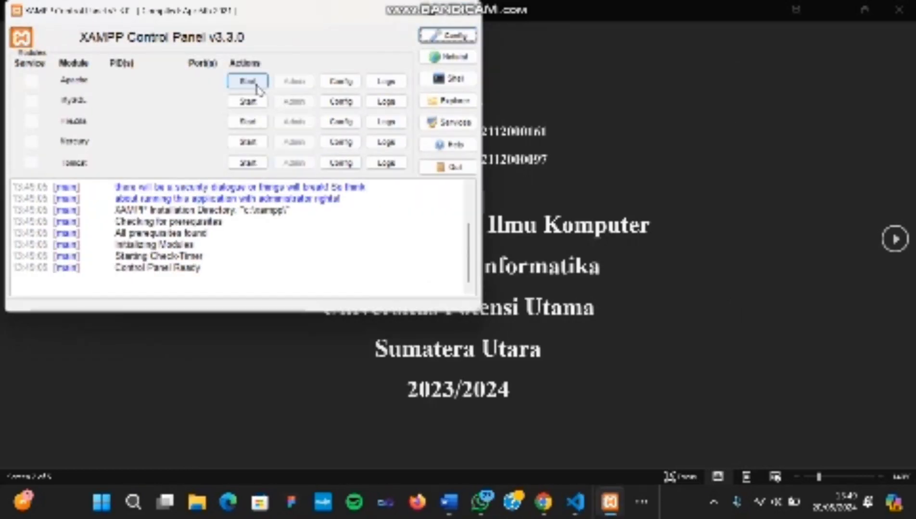
left_click(257, 88)
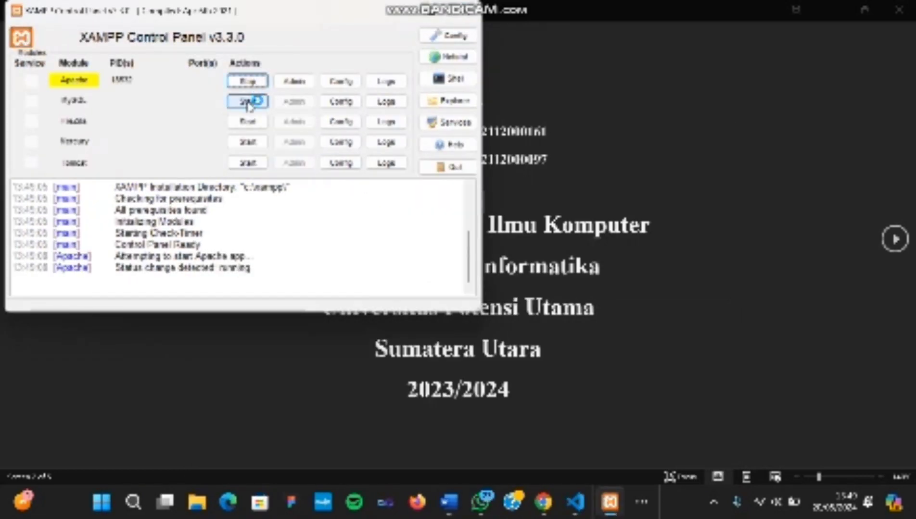
left_click(248, 102)
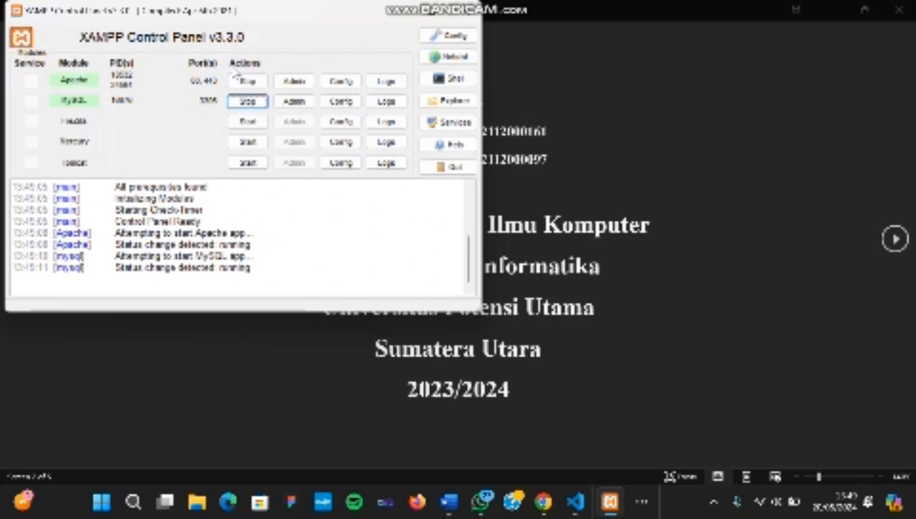
left_click(418, 11)
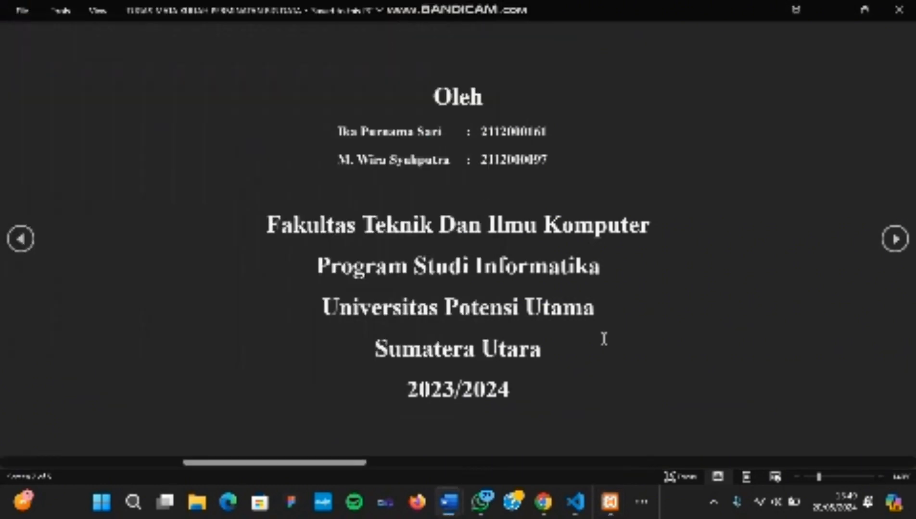
Step: Switch to Visual Studio Code and review the centered page content in index.php
mouse_move(579, 507)
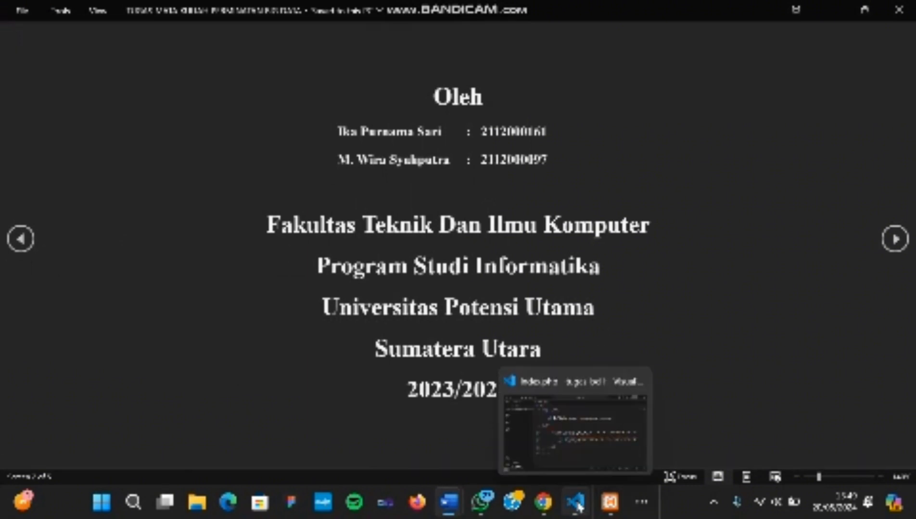
left_click(576, 446)
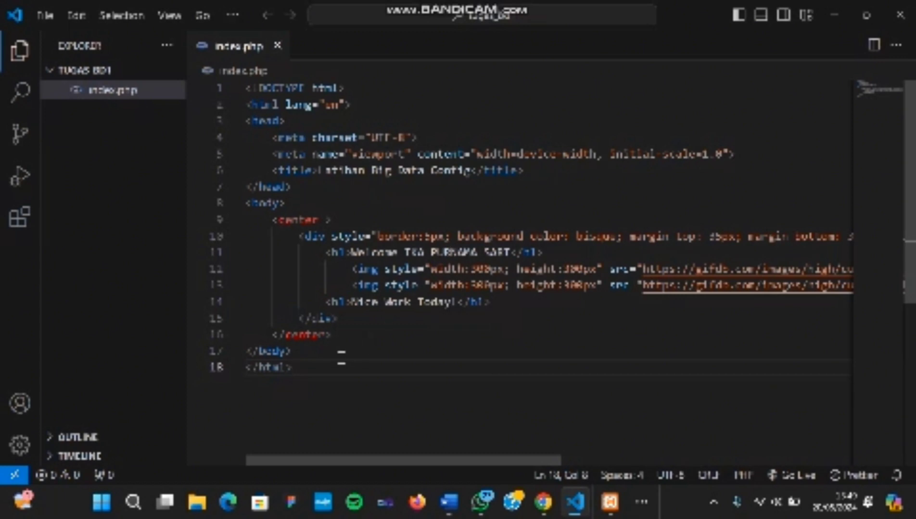
left_click_drag(344, 319, 274, 220)
left_click(397, 336)
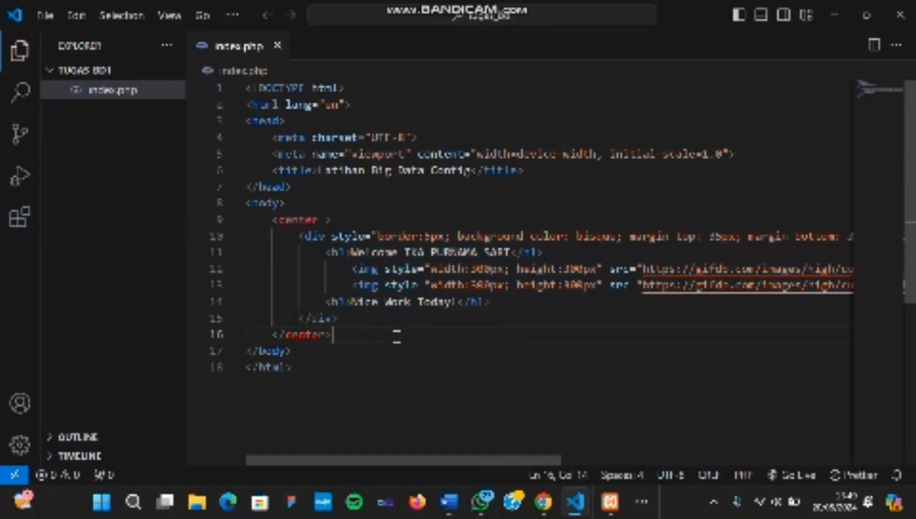
left_click(365, 348)
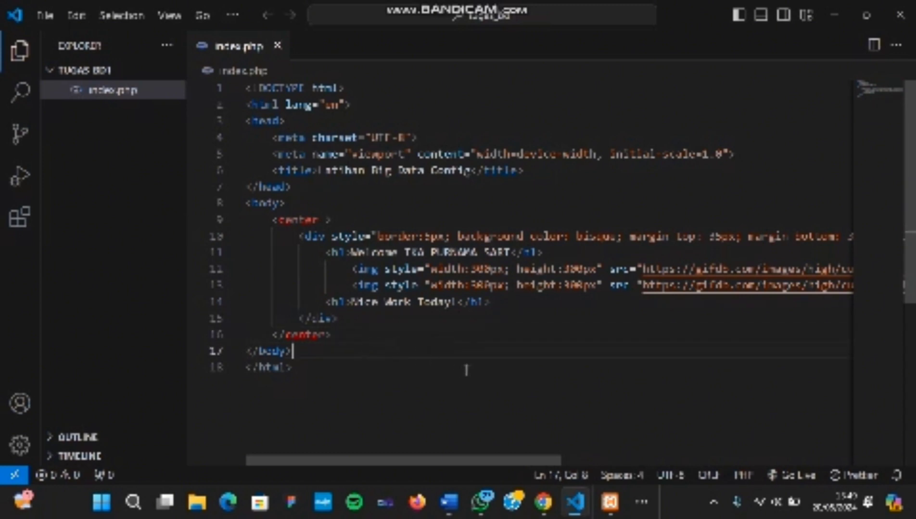
Step: Check which Wi-Fi network the computer is connected to
left_click(761, 505)
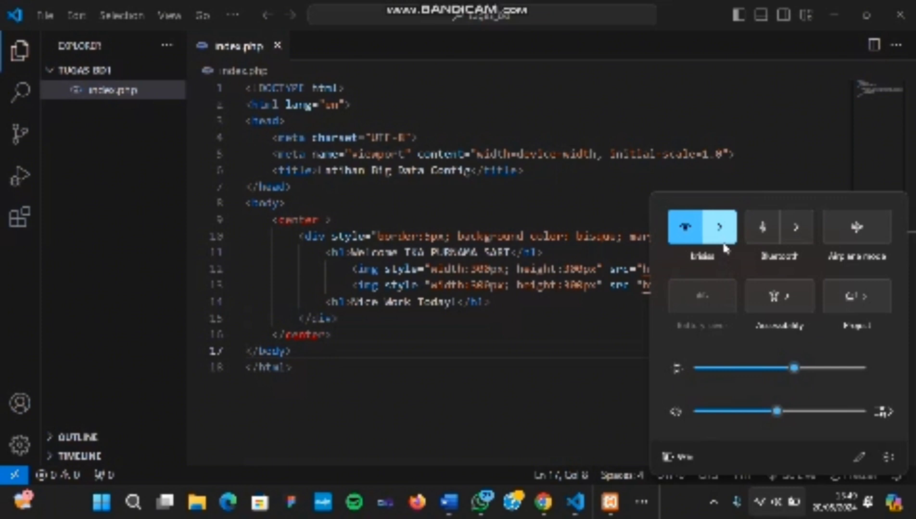
left_click(723, 242)
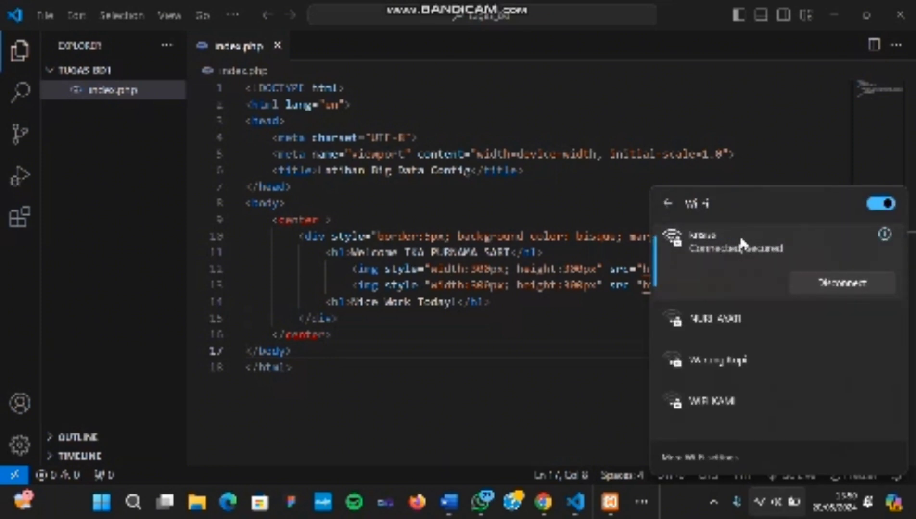
left_click(600, 331)
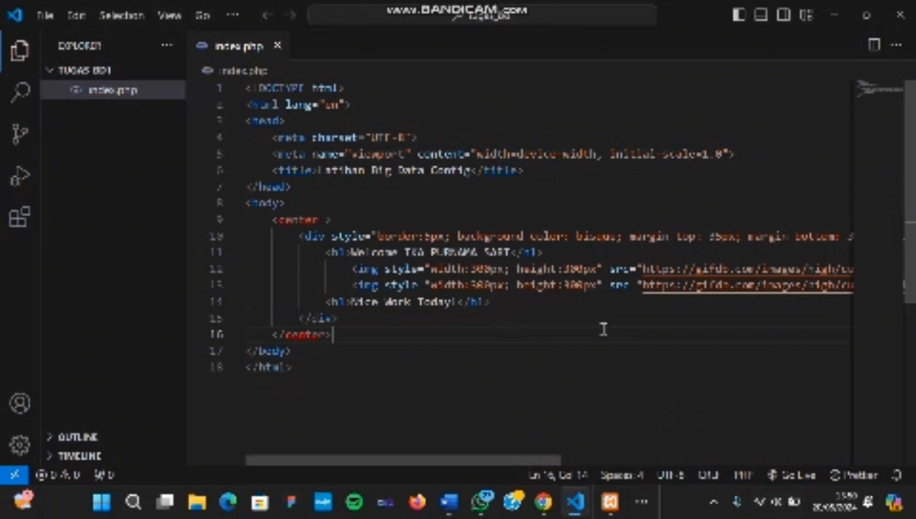
Step: Open Chrome, switch to Command Prompt and copy the Wi-Fi adapter's IPv4 address, 192.168.138.43
left_click(544, 505)
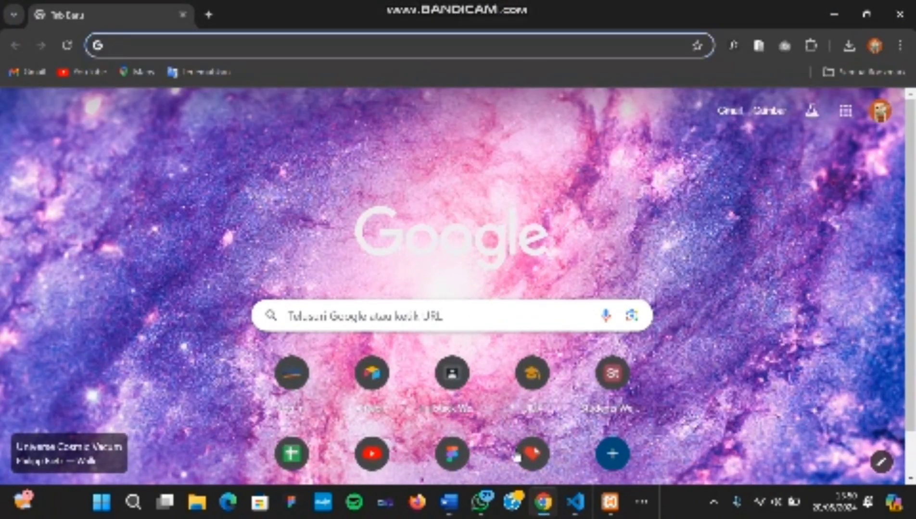
left_click(644, 508)
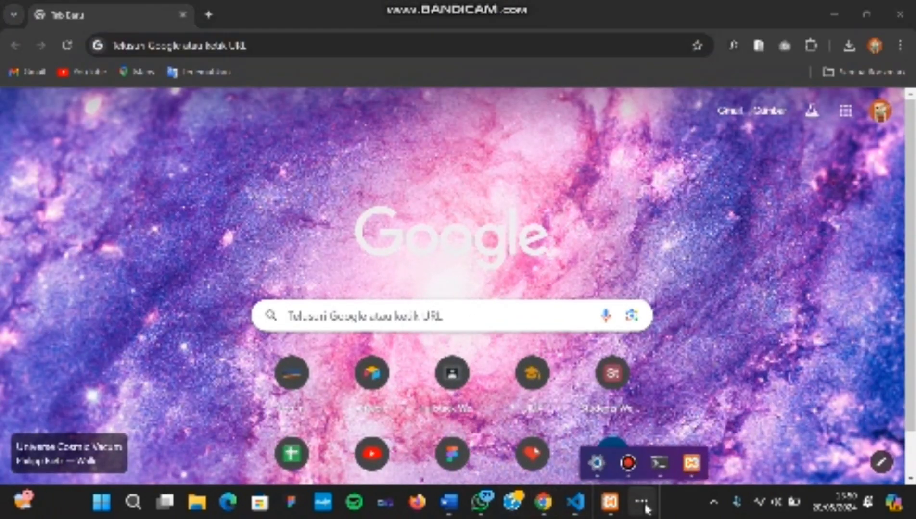
left_click(659, 463)
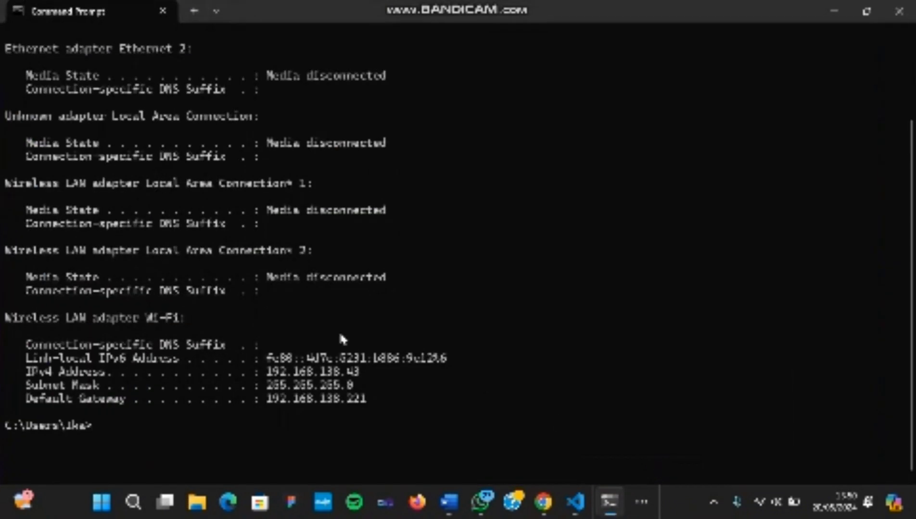
left_click_drag(364, 371, 269, 375)
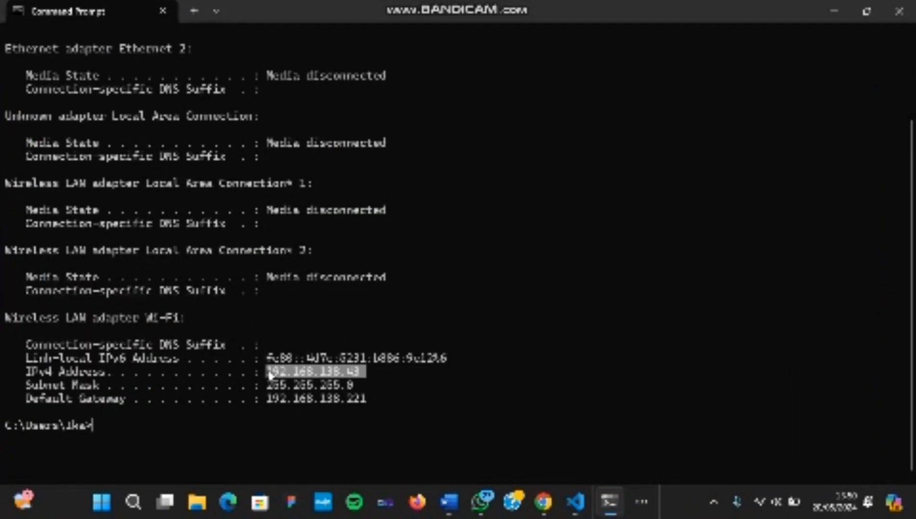
key("ctrl+c")
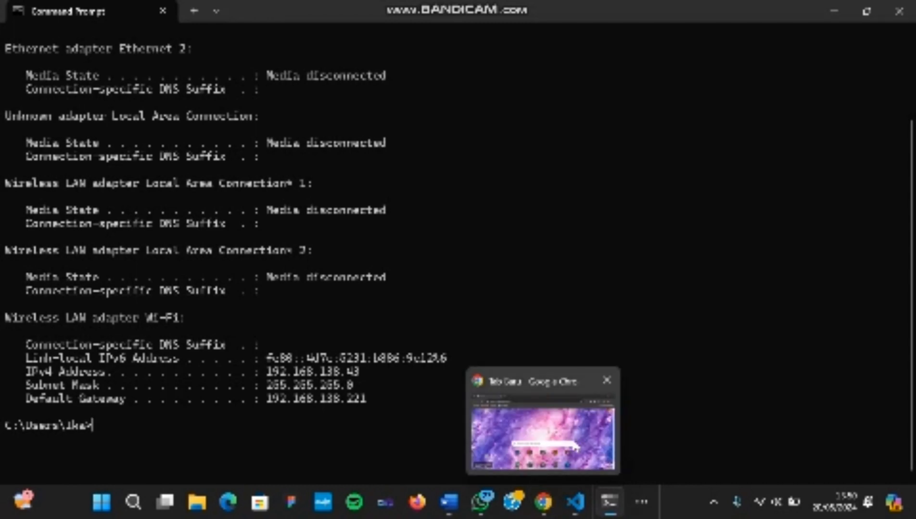
Step: Switch to Chrome and paste the copied address 192.168.138.43 into the address bar, followed by a slash
left_click(543, 503)
left_click(408, 48)
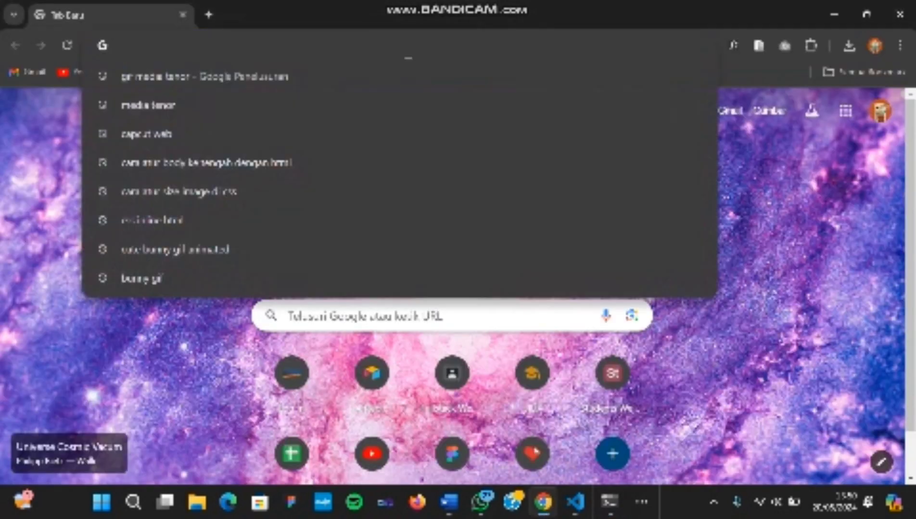
key("ctrl+v")
type("/")
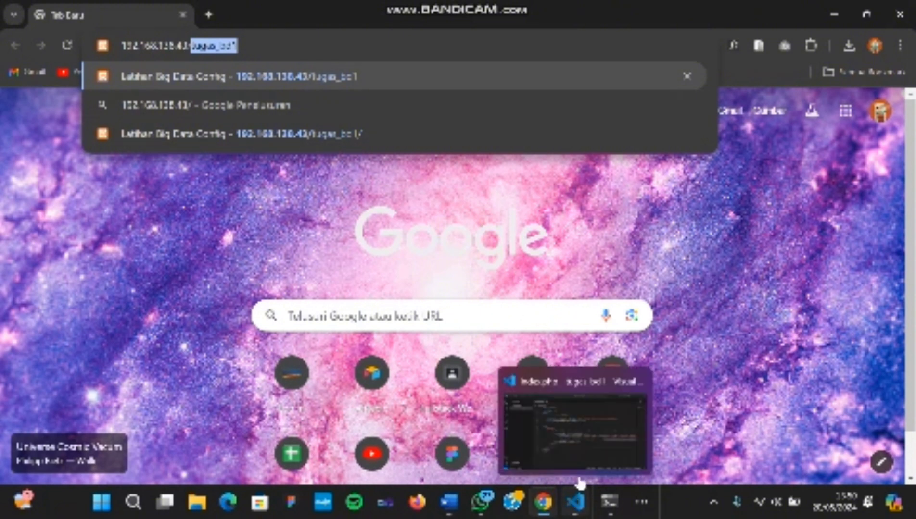
Step: Check the project folder's name in Visual Studio Code, then return to Chrome
left_click(583, 425)
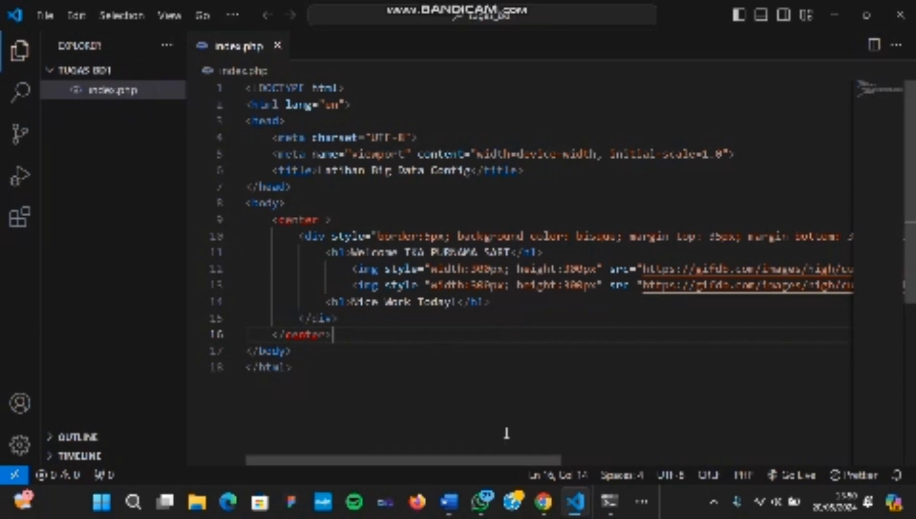
mouse_move(544, 504)
left_click(538, 406)
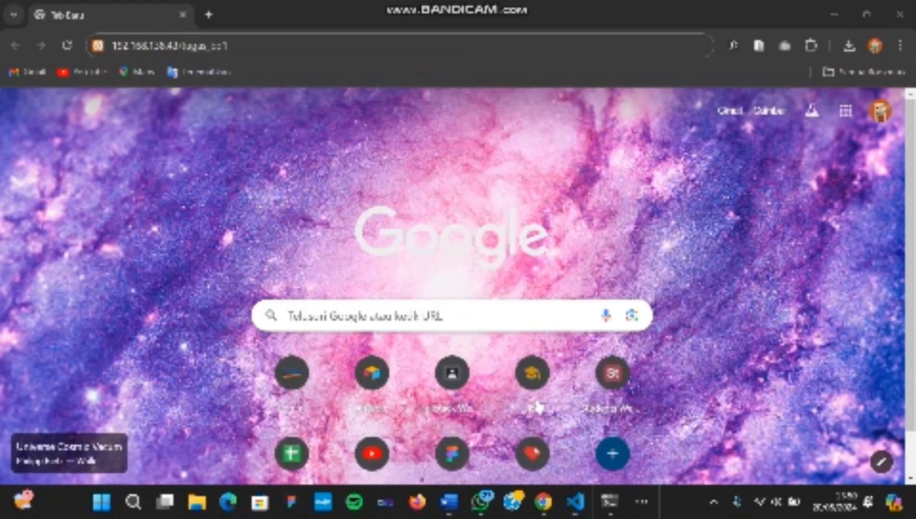
Step: Complete the address as 192.168.138.43/tugas_bd1, load the page and look over its content
left_click(380, 52)
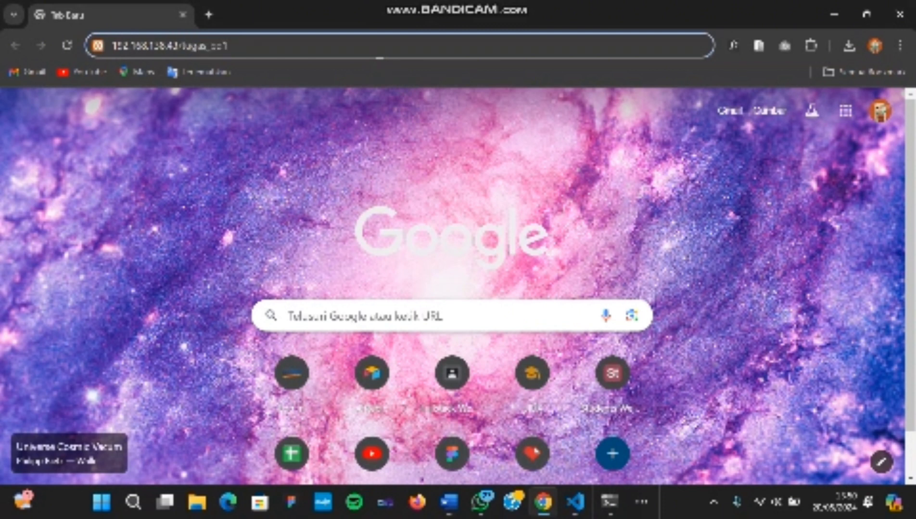
key("BackSpace")
key("BackSpace")
key("BackSpace")
key("BackSpace")
key("BackSpace")
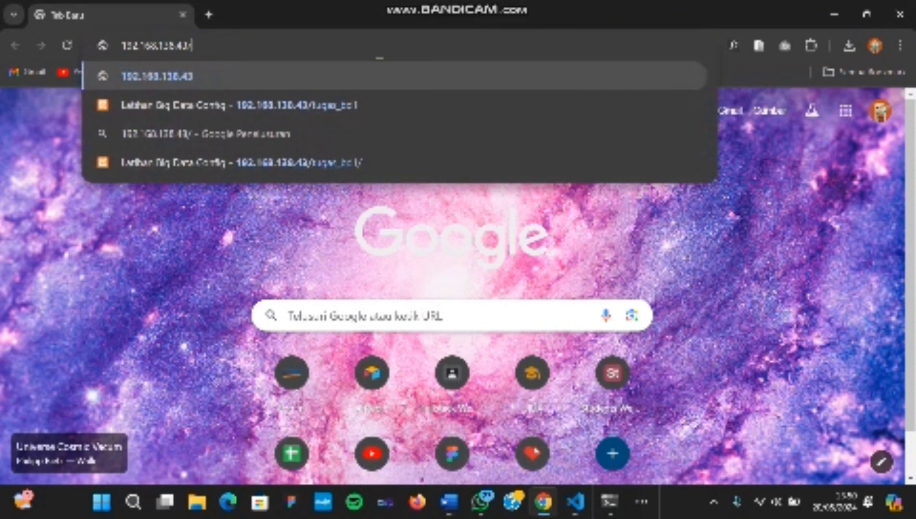
type("ugas_")
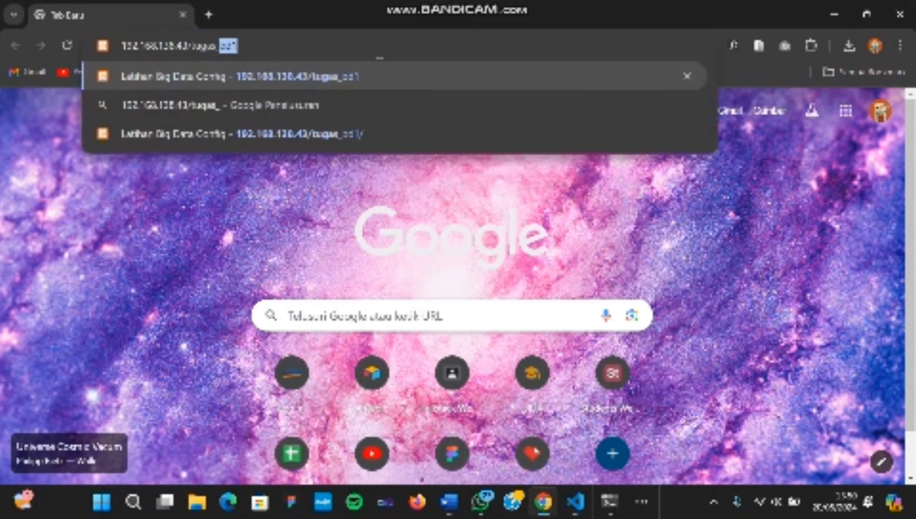
type("bd1")
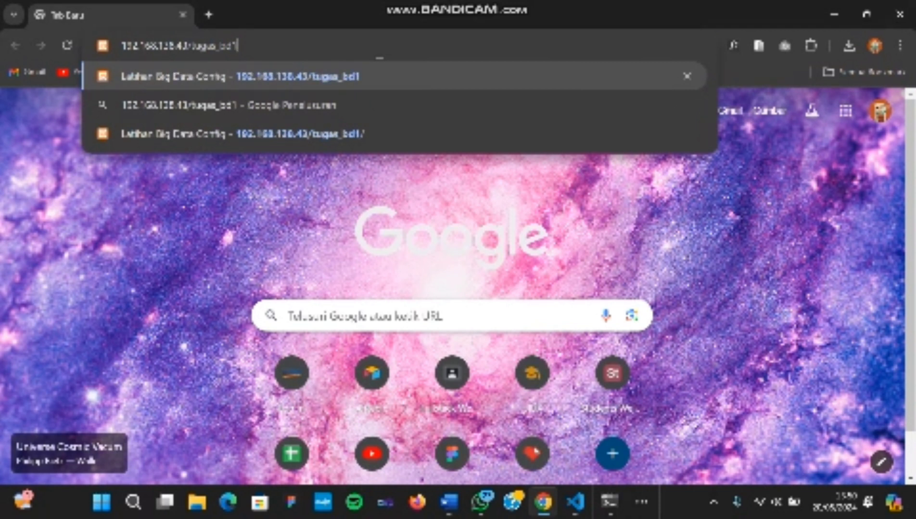
key("Return")
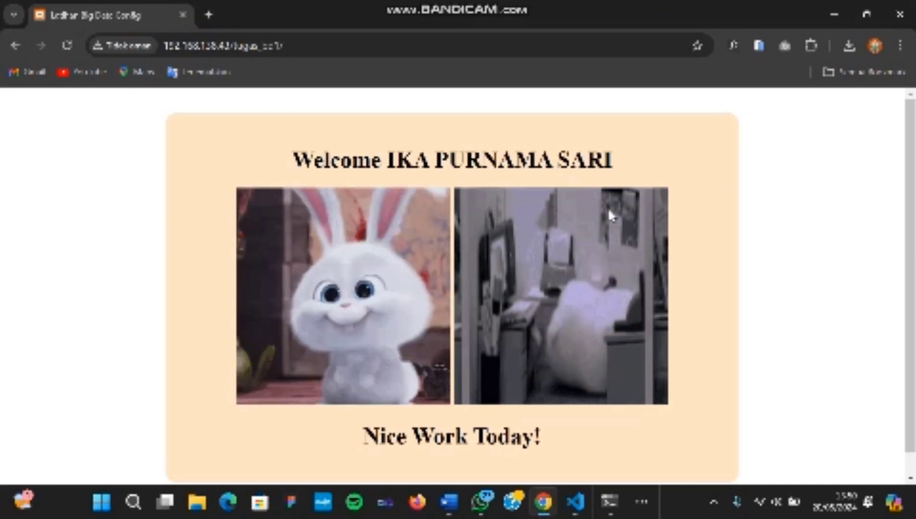
scroll(608, 215, "down", 1)
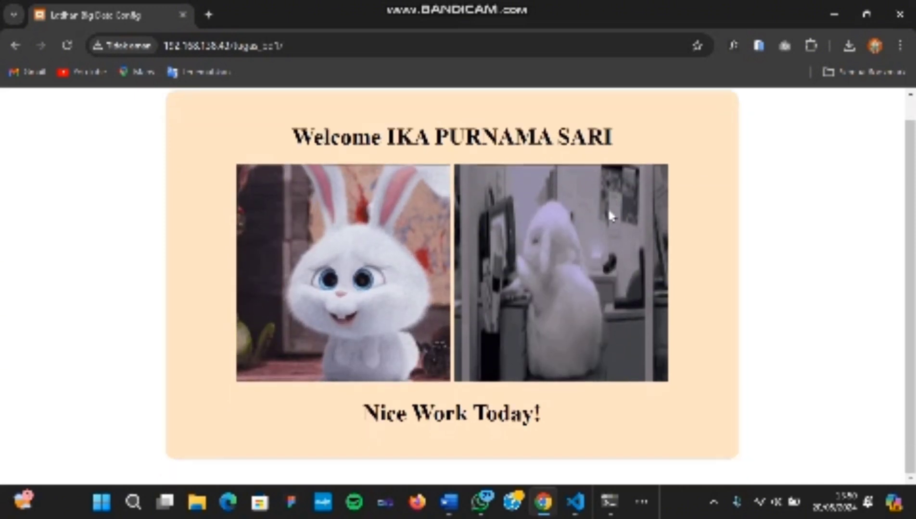
scroll(673, 212, "up", 1)
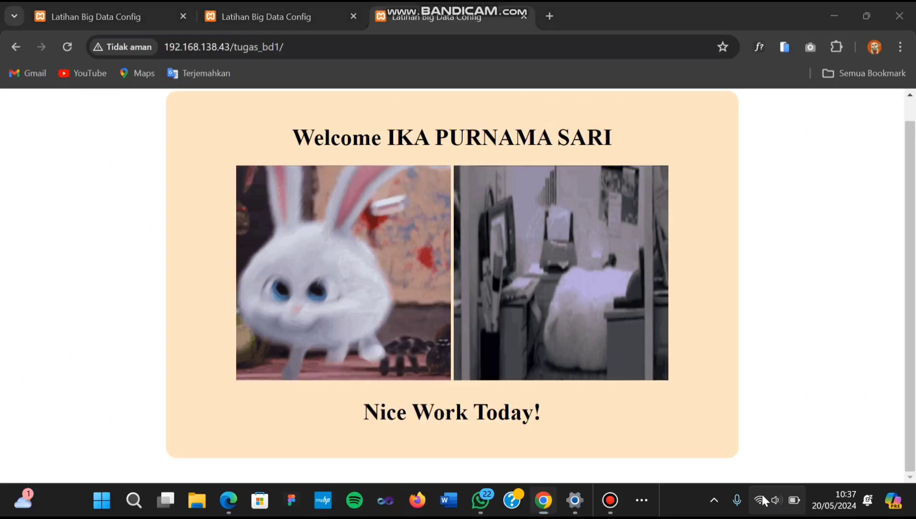
Step: Check in the list of available Wi-Fi networks which one the computer is connected to
left_click(761, 496)
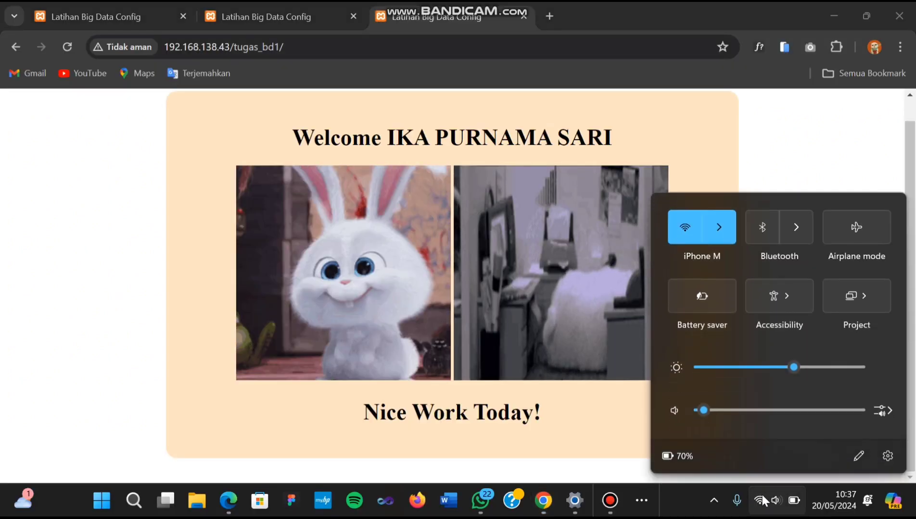
left_click(720, 228)
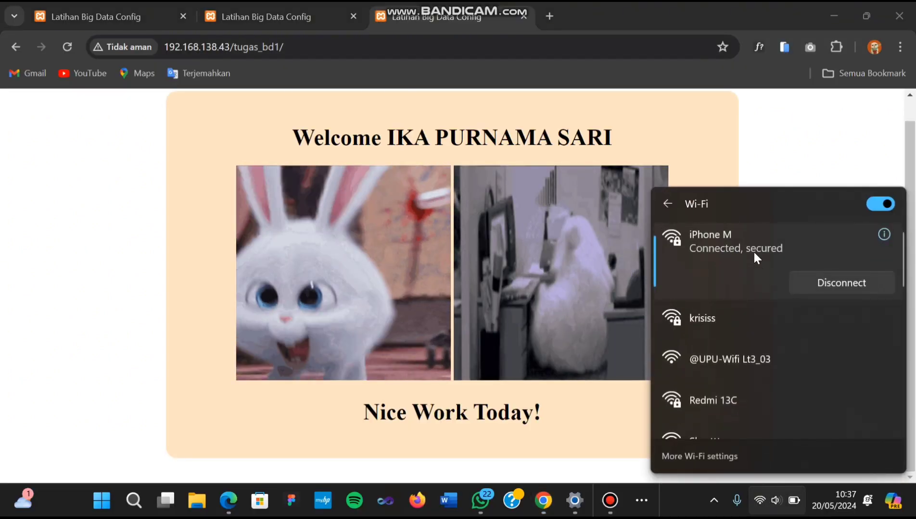
left_click(719, 108)
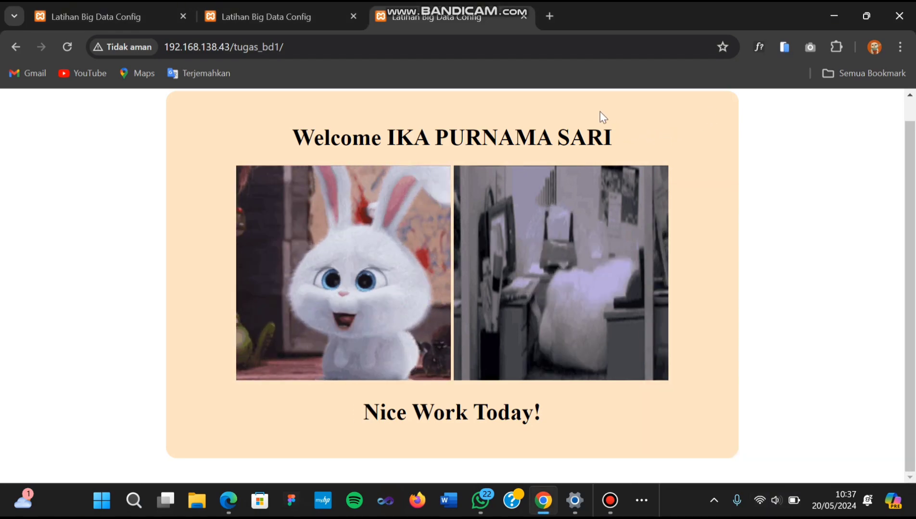
Step: Open a new browser tab, switch to WhatsApp and copy the most recent 172.20.10.12 page link from the open chat
left_click(549, 16)
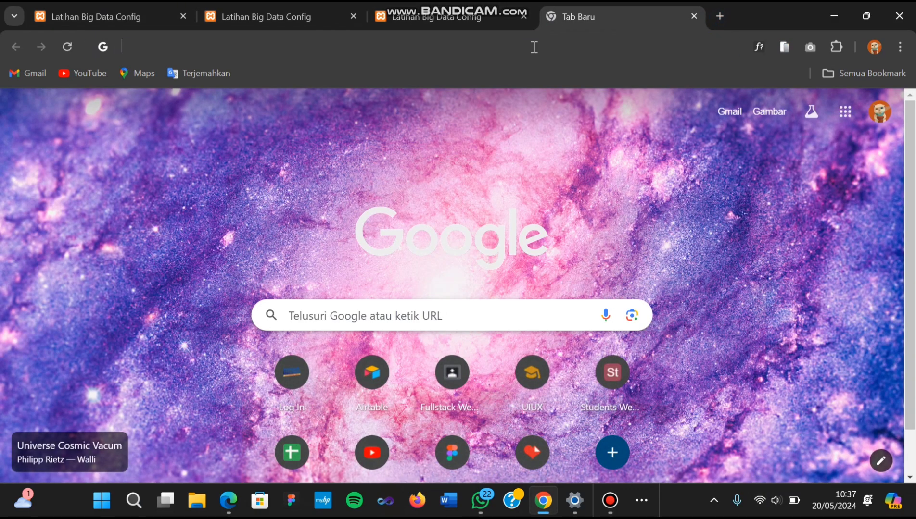
left_click(534, 47)
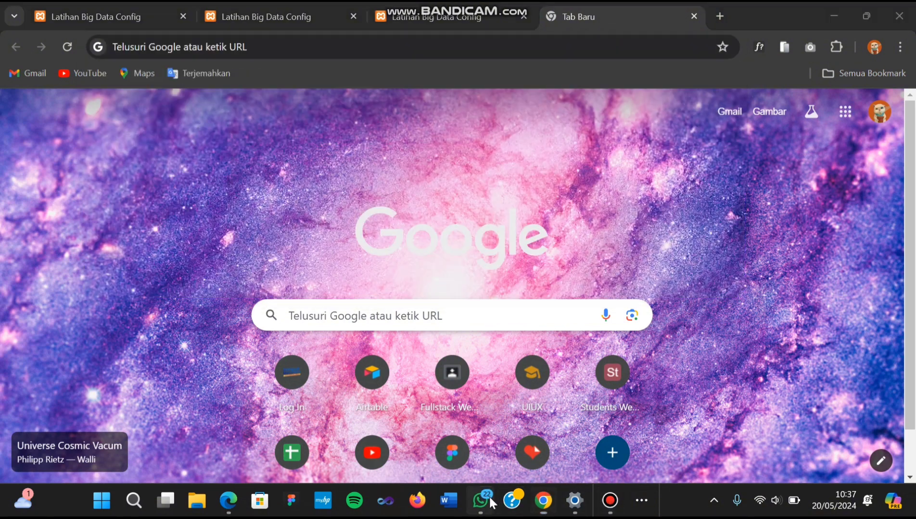
left_click(480, 500)
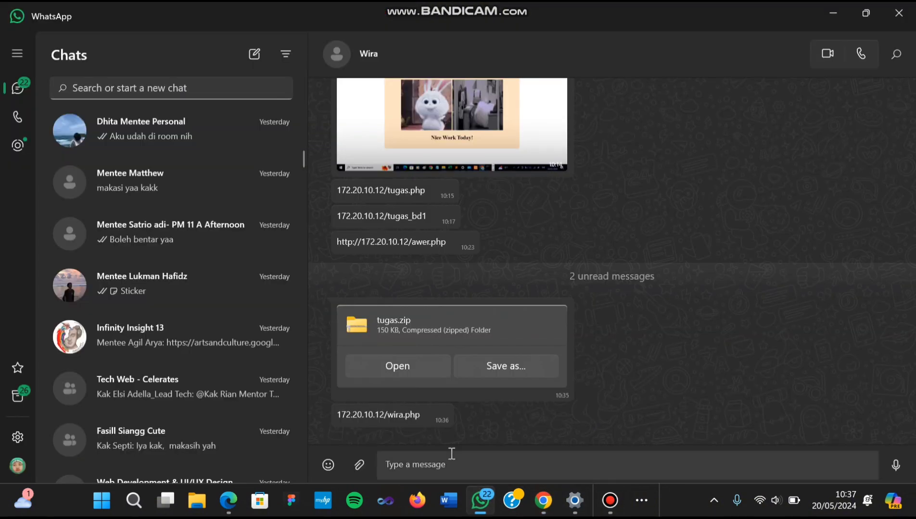
right_click(425, 414)
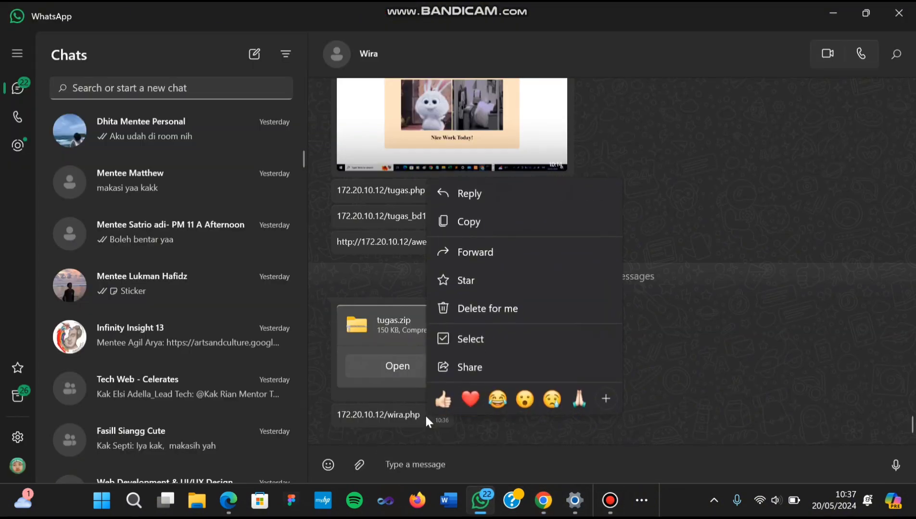
left_click(463, 217)
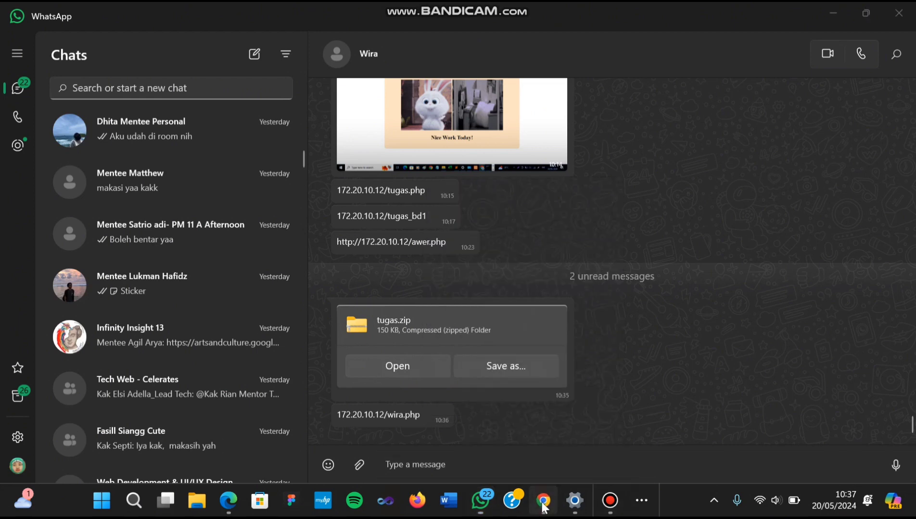
Step: Return to Chrome and load the copied 172.20.10.12 PHP page address in the new tab
left_click(543, 500)
left_click(384, 41)
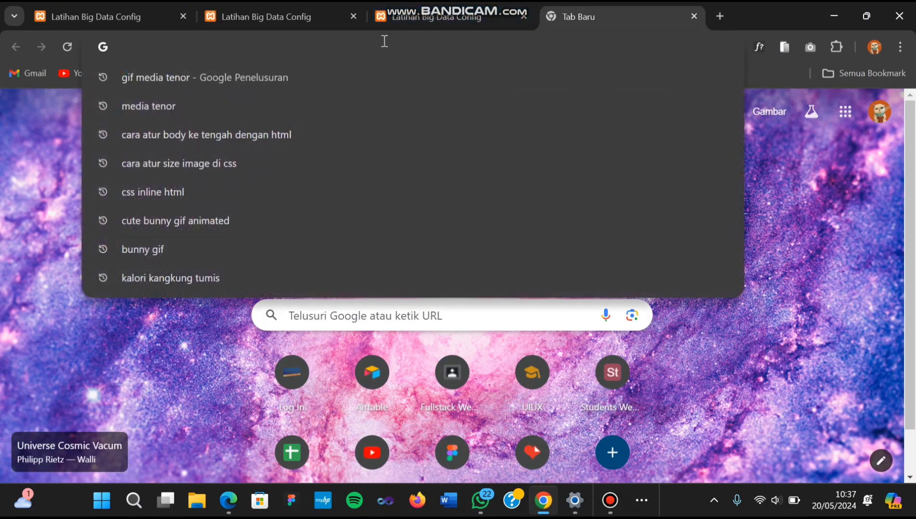
type("172.20.10.12/wira.php")
key("Return")
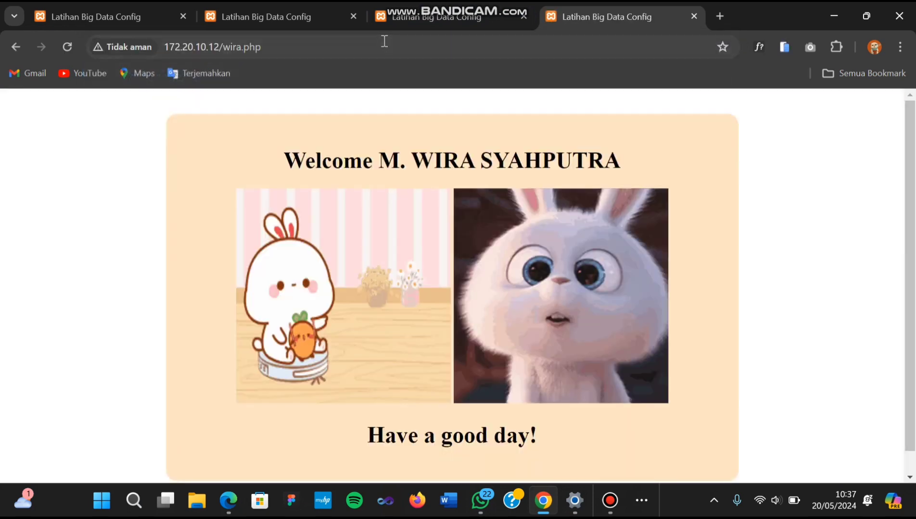